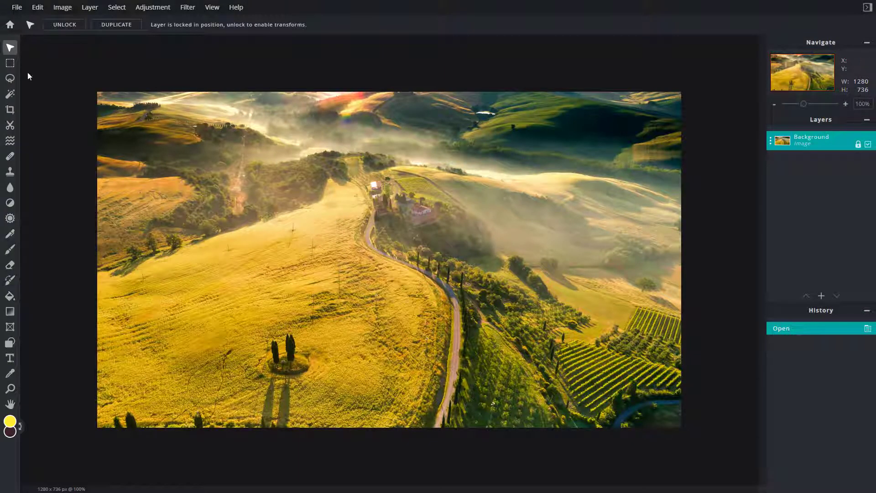
# Marquee the upper-middle hills, then add rectangles over the farmhouse, right side and cypress trees.
pyautogui.click(9, 64)
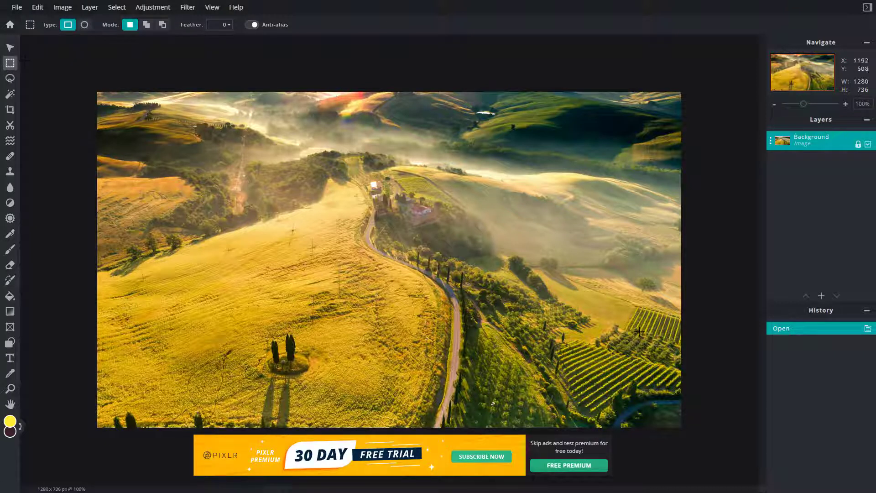
pyautogui.moveTo(200, 122); pyautogui.dragTo(386, 258)
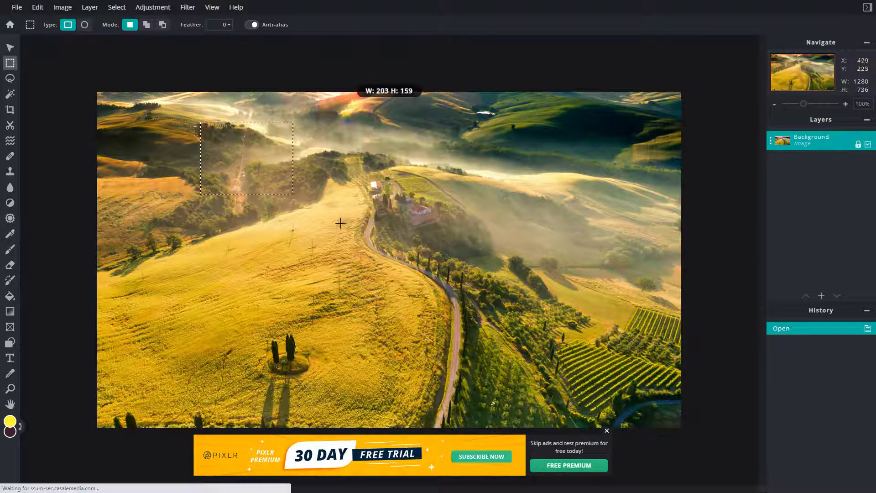
pyautogui.click(146, 24)
pyautogui.moveTo(257, 258); pyautogui.dragTo(456, 346)
pyautogui.moveTo(385, 204); pyautogui.dragTo(532, 298)
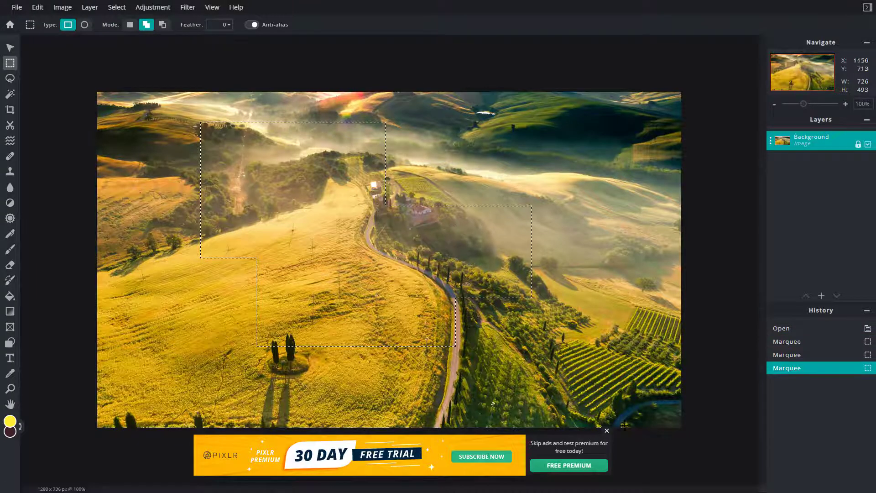
pyautogui.click(607, 433)
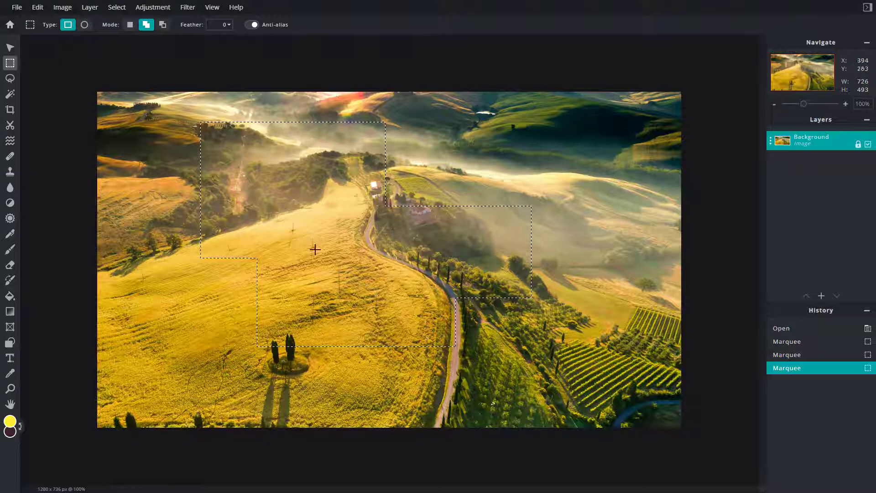
pyautogui.moveTo(206, 226); pyautogui.dragTo(274, 336)
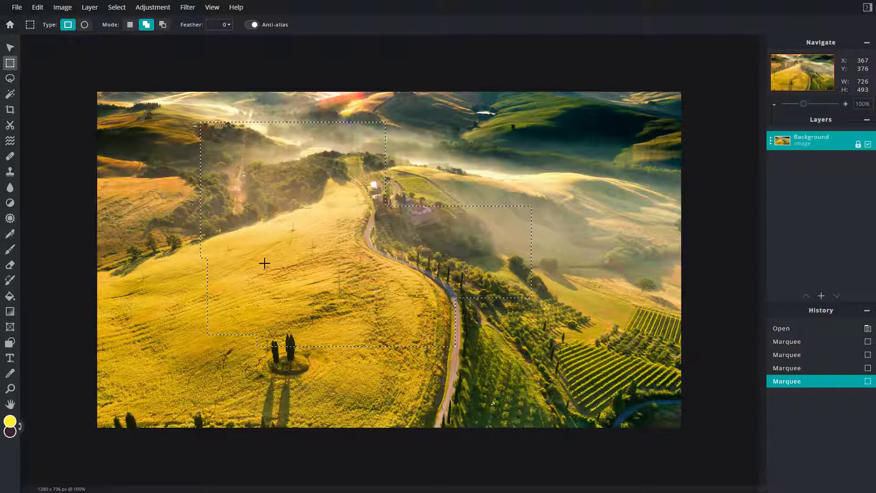
# Invert the selection to the outer area and test-drag it with the Move tool.
pyautogui.click(111, 12)
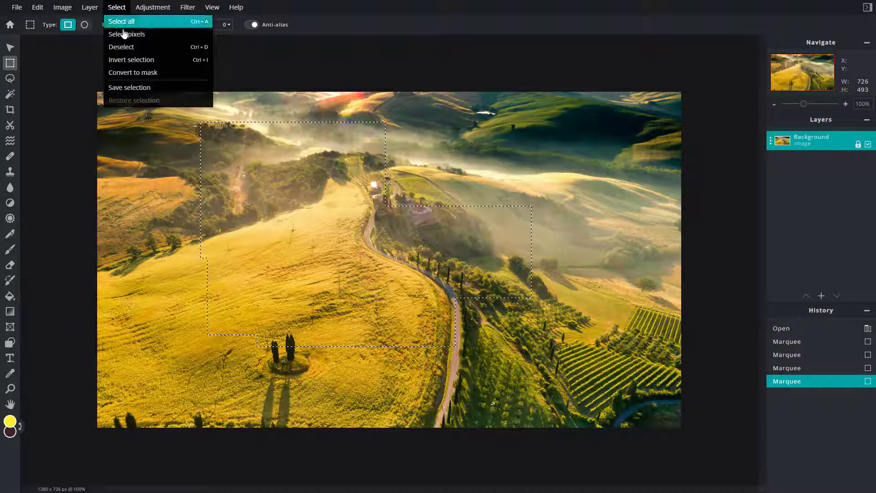
pyautogui.click(132, 62)
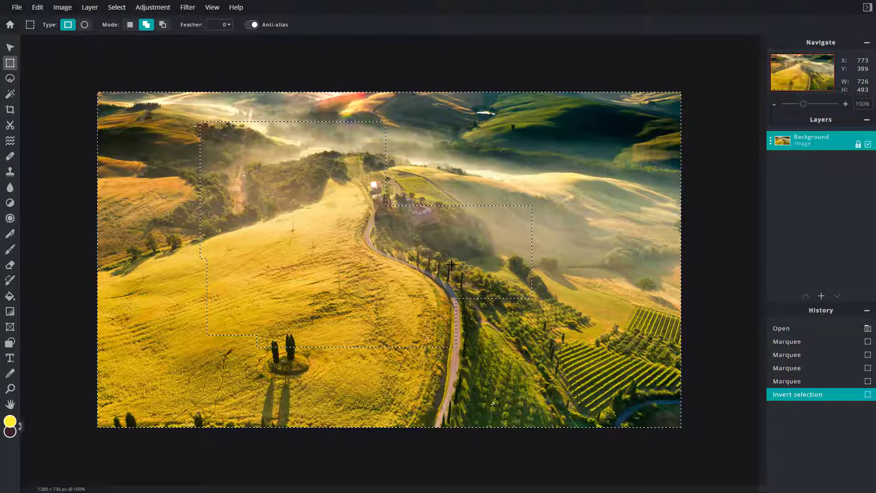
pyautogui.press('v')
pyautogui.moveTo(456, 140)
pyautogui.mouseDown()
pyautogui.moveTo(365, 132)
pyautogui.moveTo(436, 128)
pyautogui.moveTo(459, 140)
pyautogui.mouseUp()
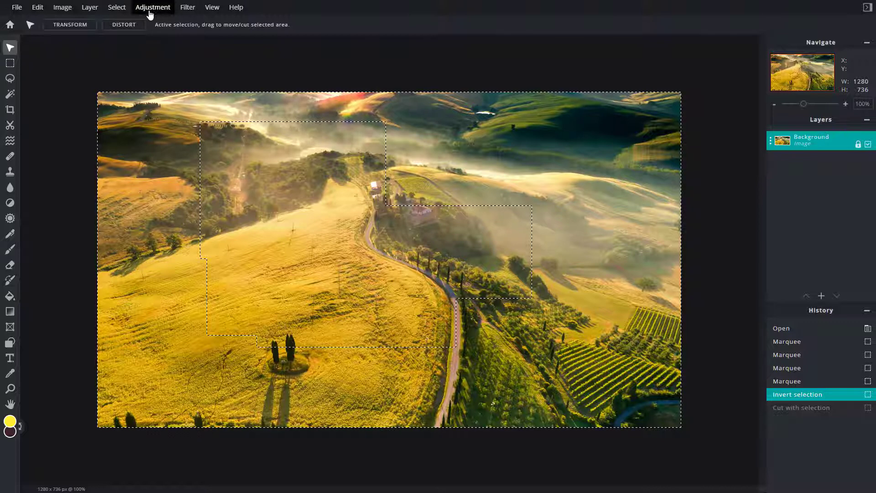
# Invert back to the inner rectangles, test-drag that region, then undo the move with Ctrl+Z.
pyautogui.click(118, 8)
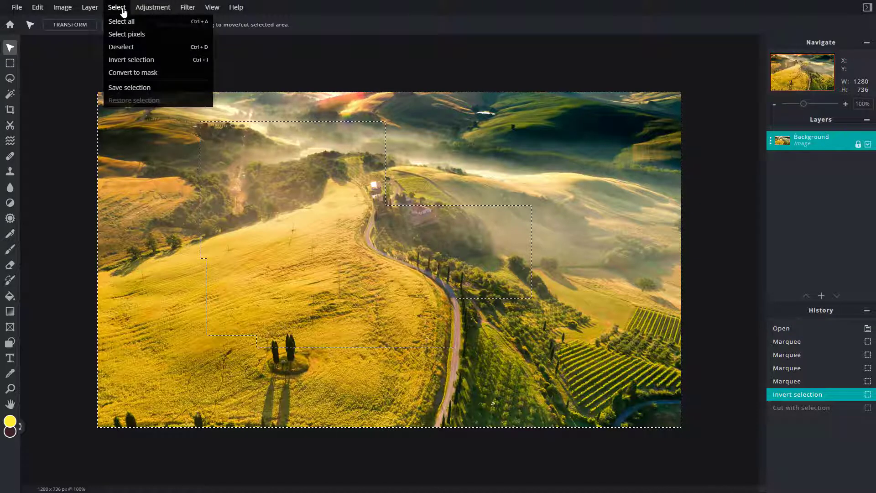
pyautogui.click(126, 62)
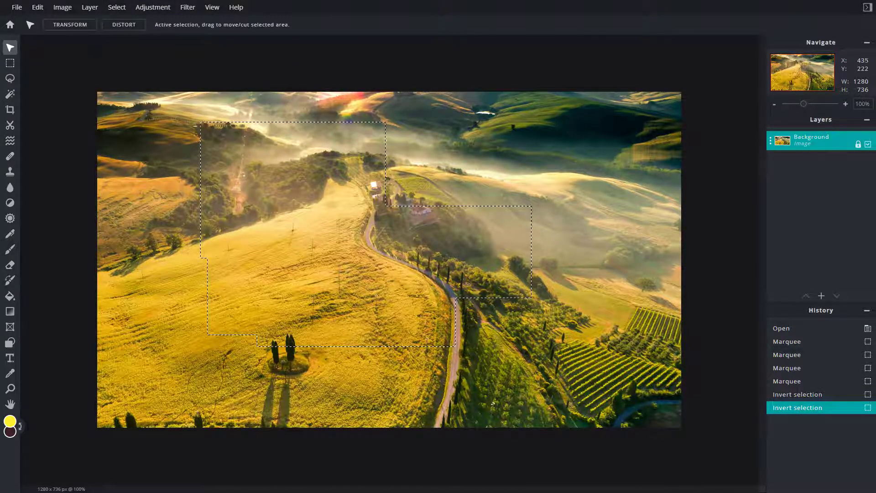
pyautogui.moveTo(296, 193); pyautogui.dragTo(402, 215)
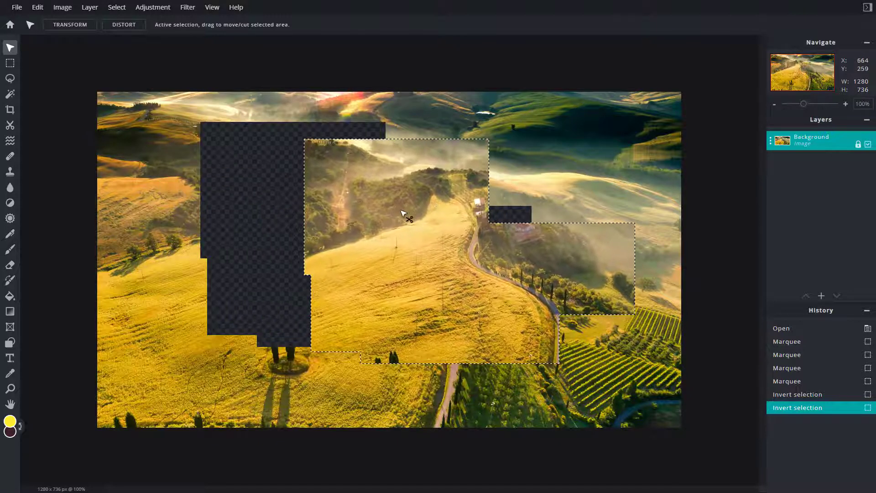
pyautogui.hotkey('ctrl', 'z')
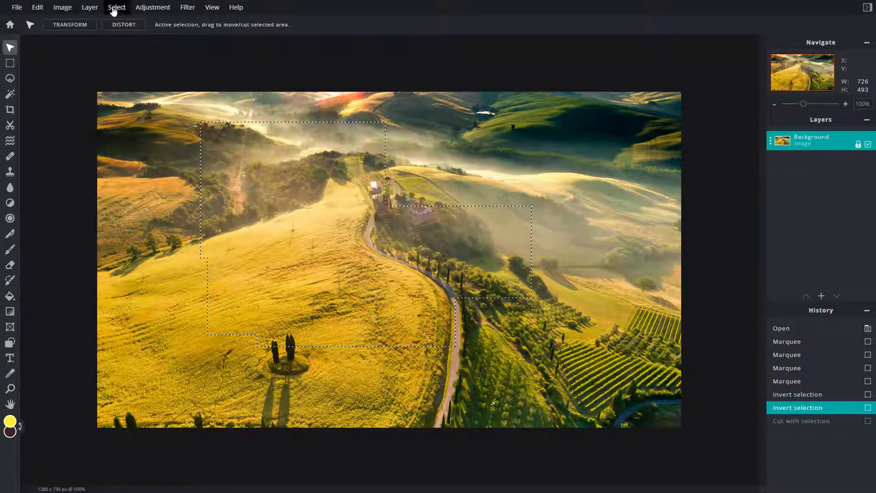
# Re-invert to the outer area and nudge it upward to show it is selected.
pyautogui.click(112, 9)
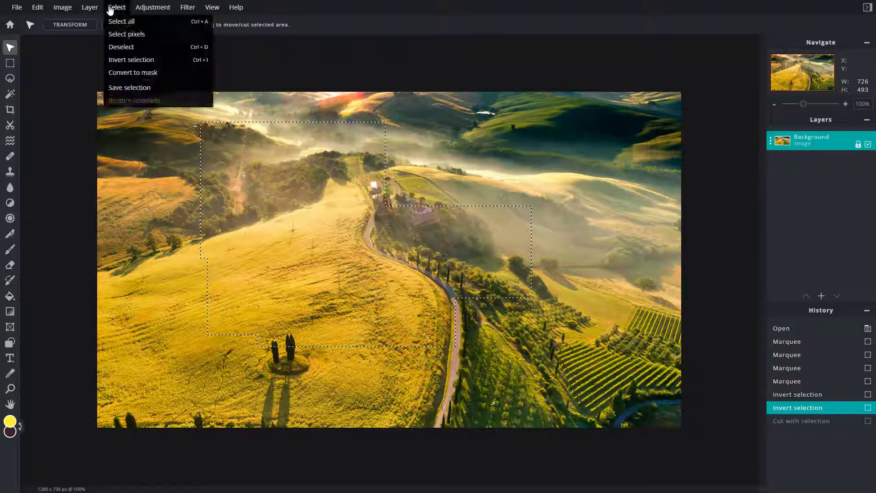
pyautogui.click(137, 61)
pyautogui.moveTo(470, 150)
pyautogui.mouseDown()
pyautogui.moveTo(466, 131)
pyautogui.moveTo(481, 123)
pyautogui.mouseUp()
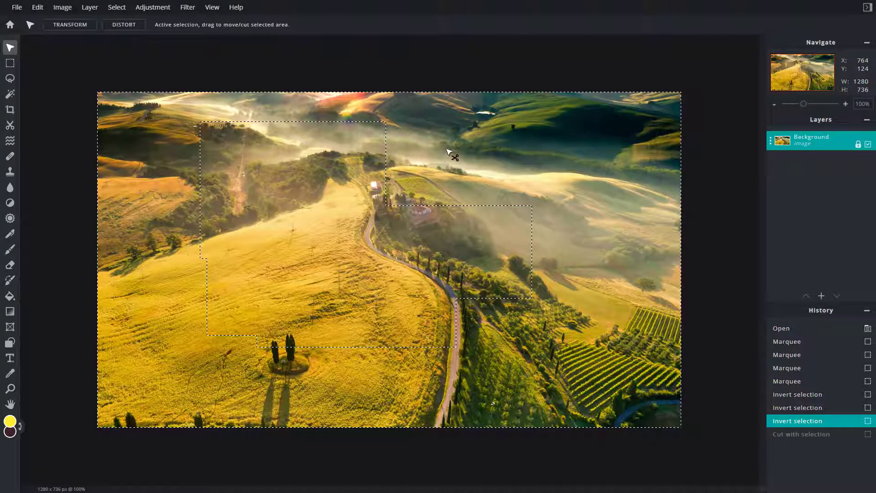